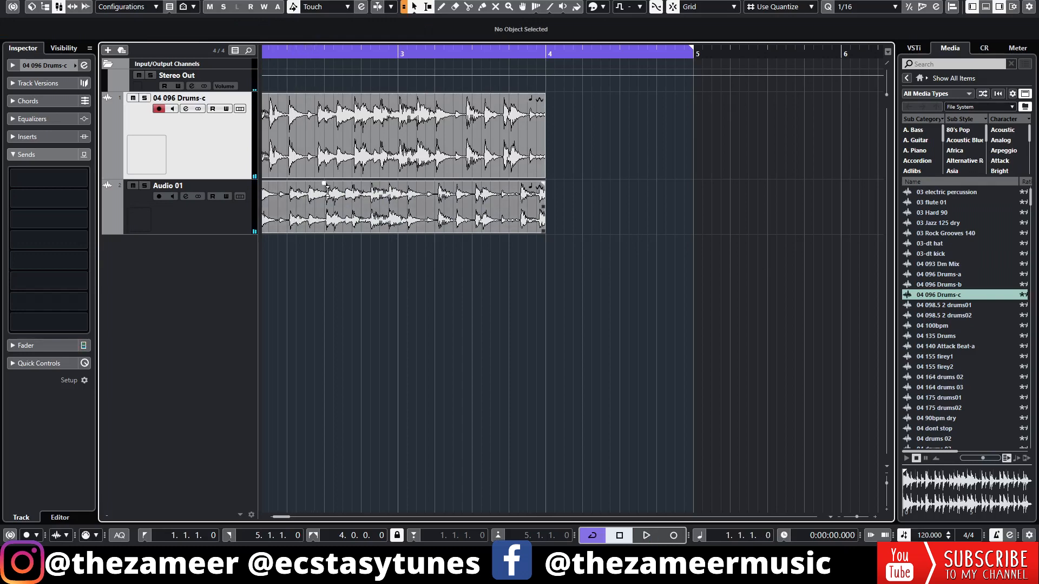
Slip the audio content inside the Audio 01 drum event without moving the event's boundaries.
{"action": "left_click", "coordinate": [352, 215]}
{"action": "left_click", "coordinate": [360, 161]}
{"action": "left_click", "coordinate": [363, 203]}
{"action": "left_click", "coordinate": [365, 172]}
{"action": "left_click", "coordinate": [372, 223]}
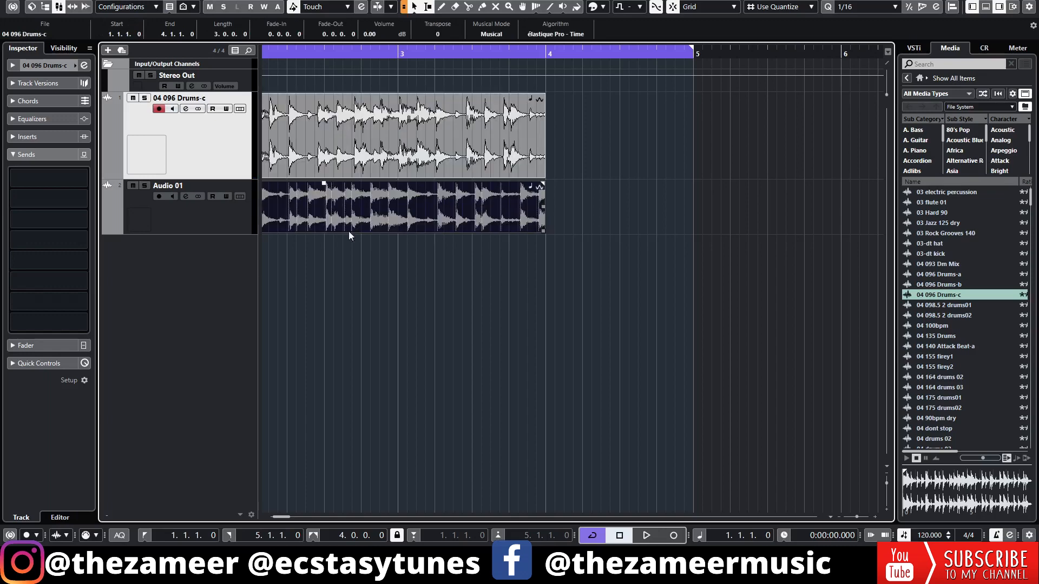
{"action": "left_click_drag", "start_coordinate": [381, 223], "coordinate": [432, 222]}
{"action": "scroll", "coordinate": [407, 216], "scroll_direction": "up", "scroll_amount": 2}
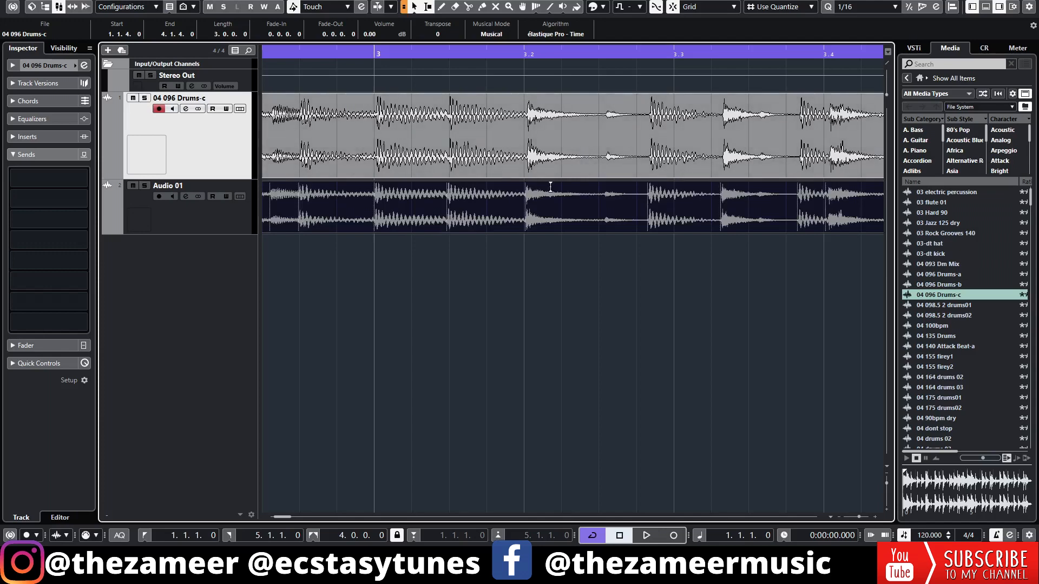
{"action": "scroll", "coordinate": [478, 194], "scroll_direction": "down", "scroll_amount": 4}
{"action": "left_click_drag", "start_coordinate": [486, 218], "coordinate": [464, 212]}
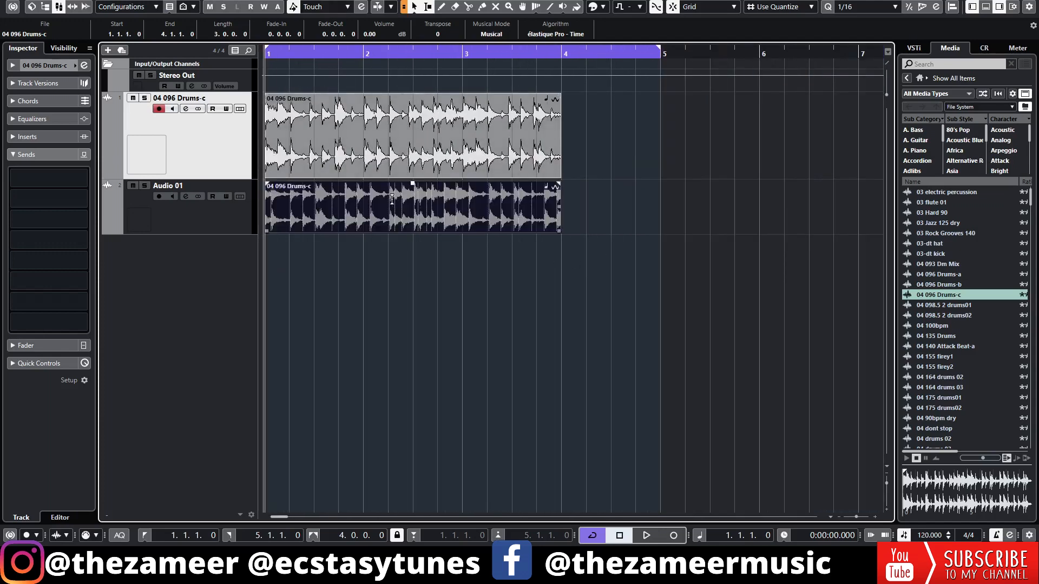
Slip the Audio 01 event's content back into alignment with the waveform of the 04 096 Drums-c event above it.
{"action": "scroll", "coordinate": [375, 219], "scroll_direction": "up", "scroll_amount": 7}
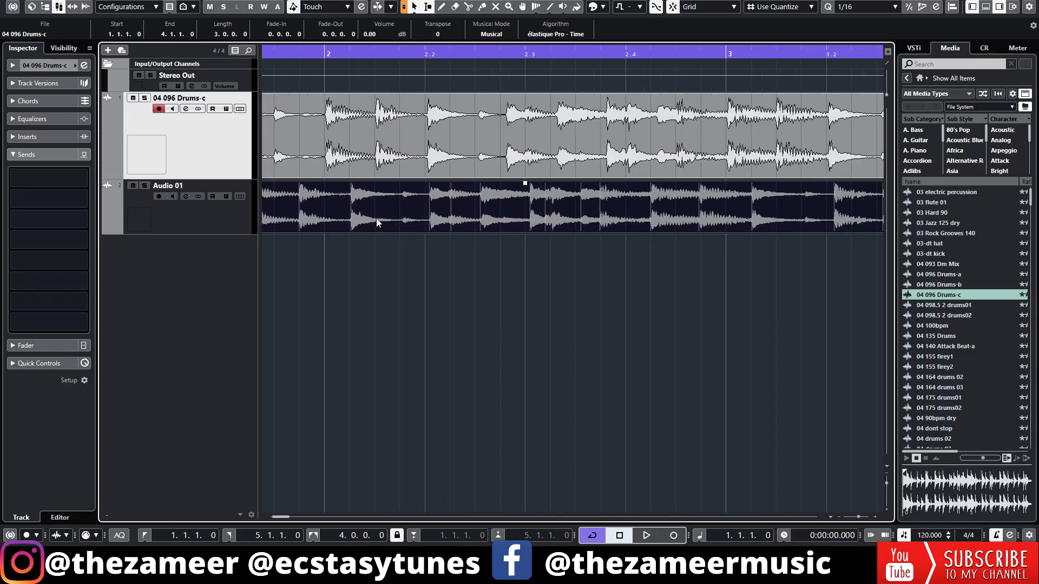
{"action": "scroll", "coordinate": [375, 219], "scroll_direction": "down", "scroll_amount": 6}
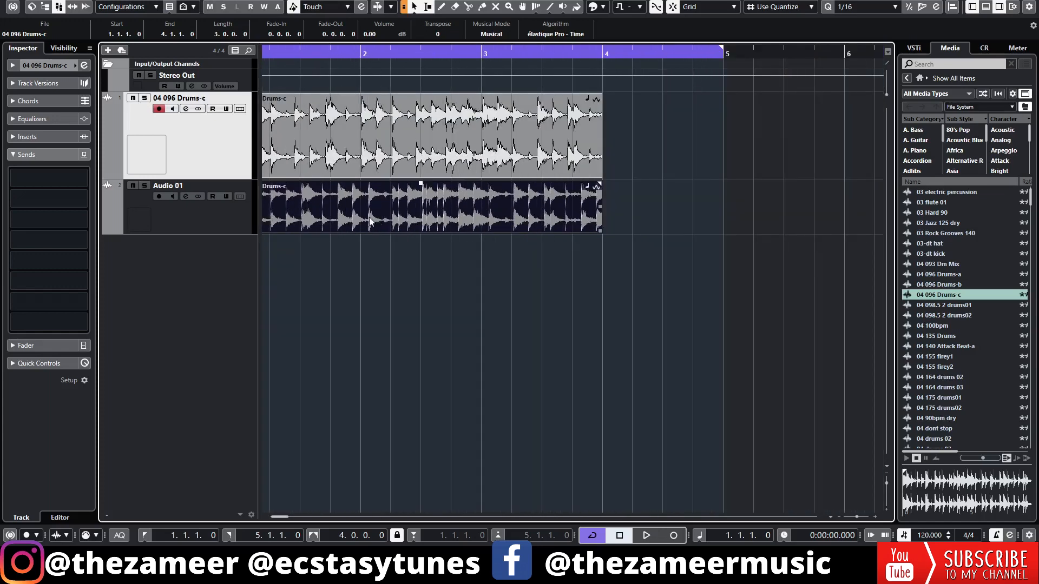
{"action": "left_click_drag", "start_coordinate": [370, 222], "coordinate": [431, 215]}
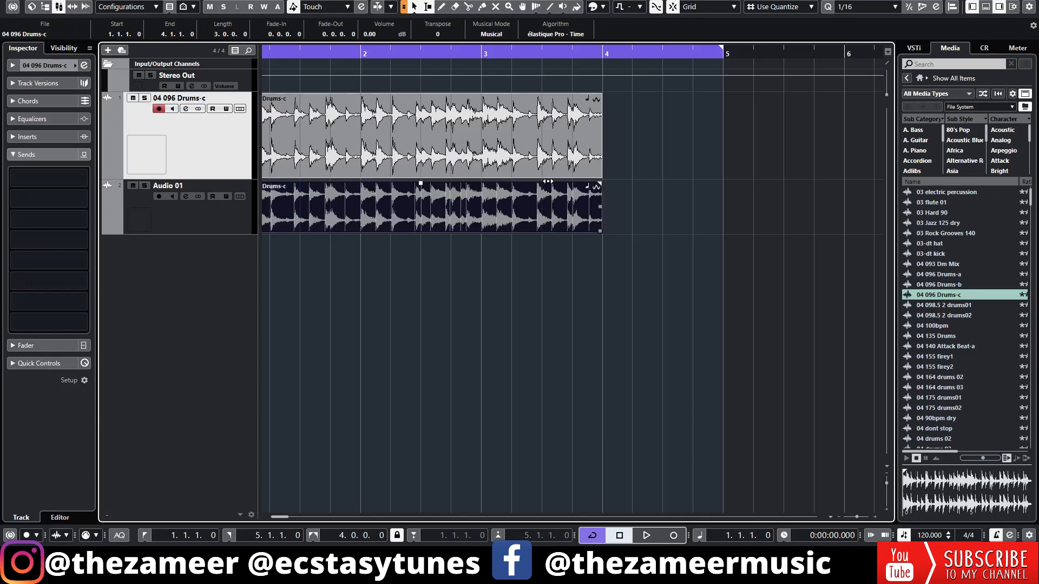
{"action": "mouse_move", "coordinate": [600, 232]}
{"action": "left_mouse_down"}
{"action": "mouse_move", "coordinate": [566, 233]}
{"action": "mouse_move", "coordinate": [602, 233]}
{"action": "left_mouse_up"}
{"action": "left_click", "coordinate": [586, 247]}
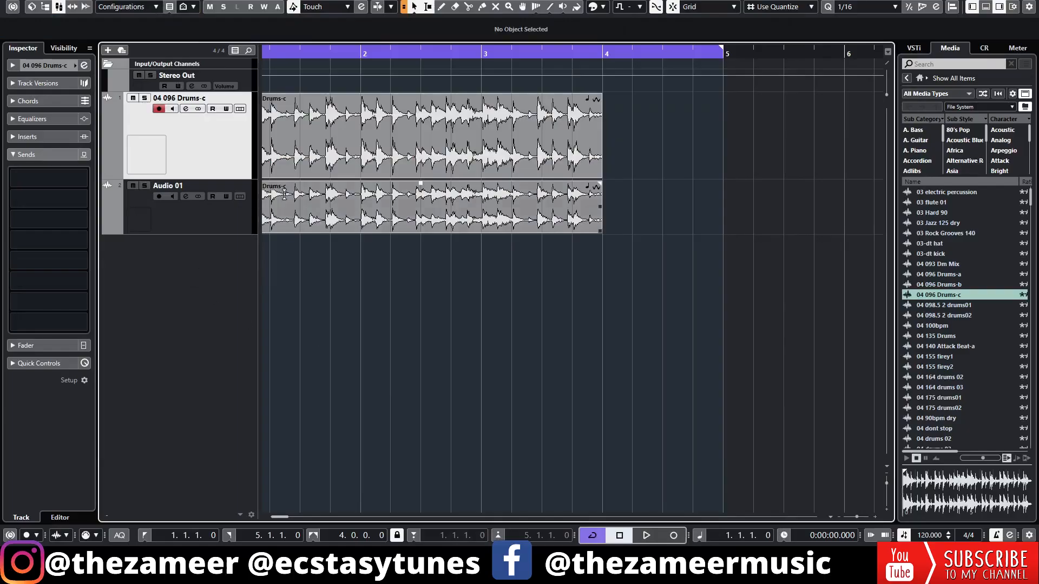
Delete the drum events from both the Audio 01 and 04 096 Drums-c tracks.
{"action": "left_click", "coordinate": [285, 195]}
{"action": "left_click", "coordinate": [255, 226]}
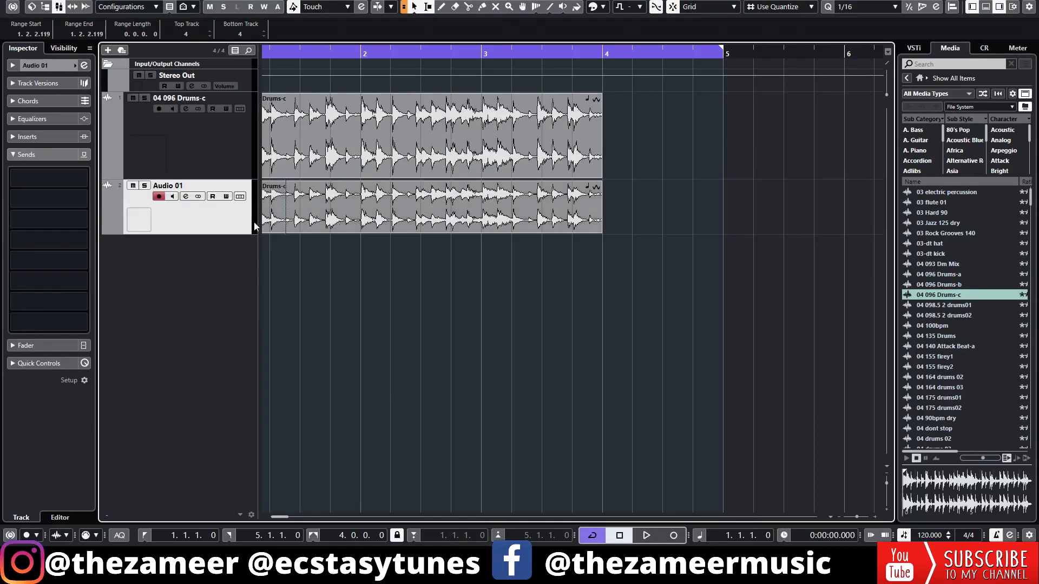
{"action": "left_click", "coordinate": [344, 258]}
{"action": "left_click", "coordinate": [346, 216]}
{"action": "key", "text": "Delete"}
{"action": "left_click", "coordinate": [334, 160]}
{"action": "key", "text": "Delete"}
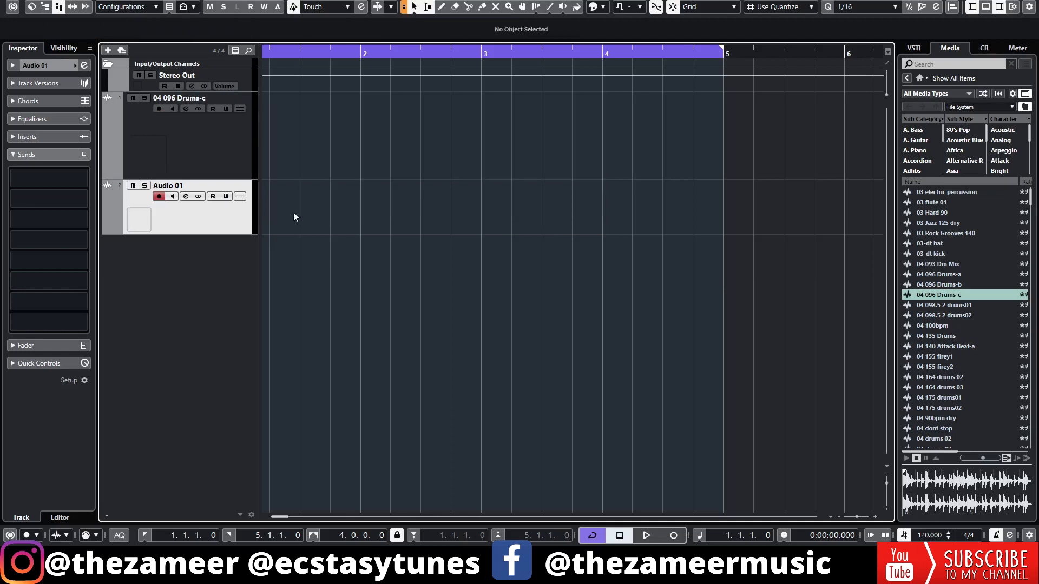
Shorten the cycle range to the first bar and loop-record four takes on the Audio 01 track.
{"action": "left_click", "coordinate": [231, 204]}
{"action": "left_click_drag", "start_coordinate": [485, 53], "coordinate": [387, 61]}
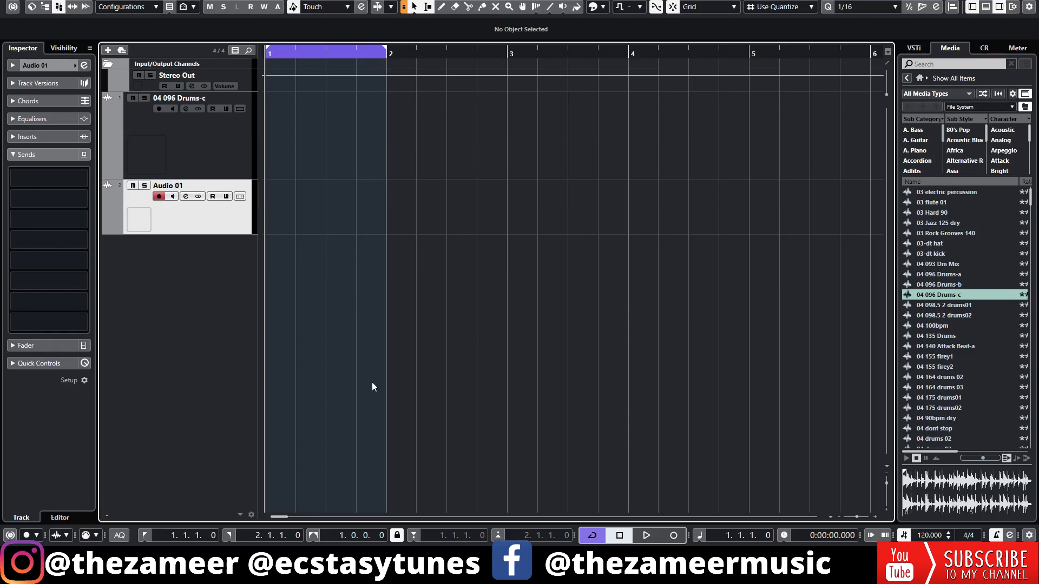
{"action": "key", "text": "KP_Multiply"}
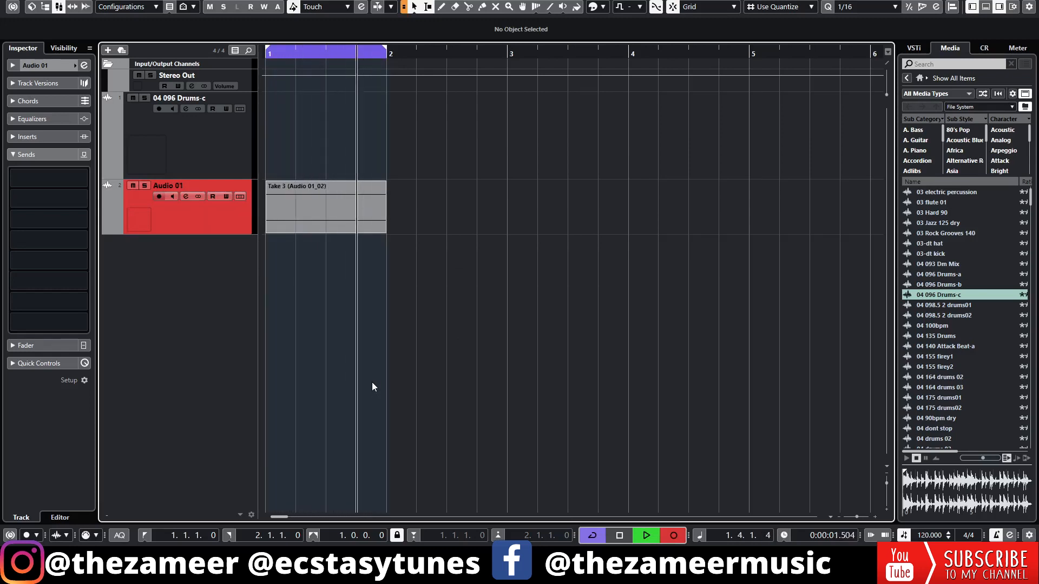
{"action": "key", "text": "space"}
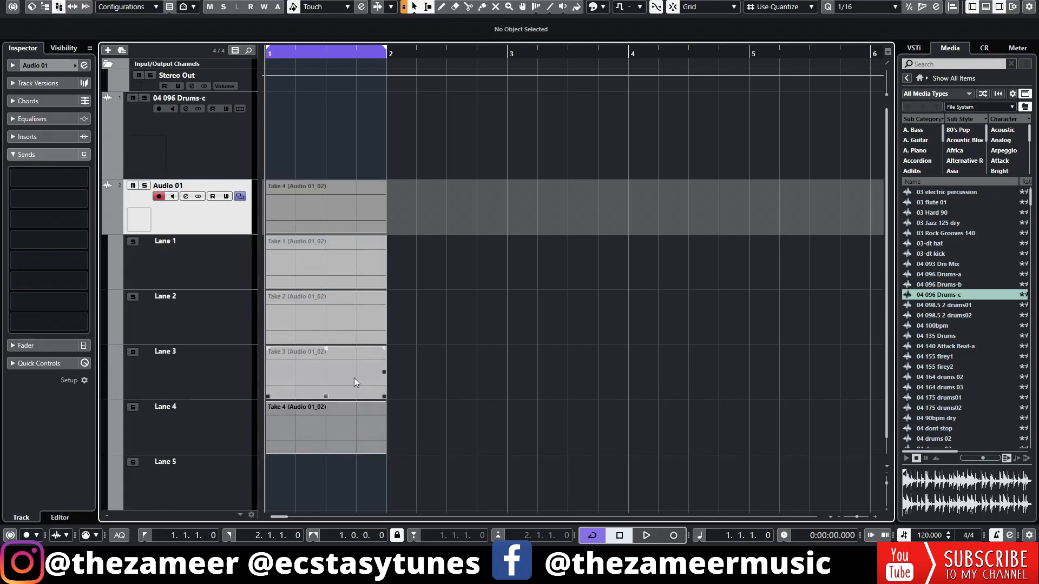
Select the Take 3 event in Lane 3 of Audio 01 and collapse the track's lanes.
{"action": "left_click", "coordinate": [362, 271]}
{"action": "left_click", "coordinate": [367, 389]}
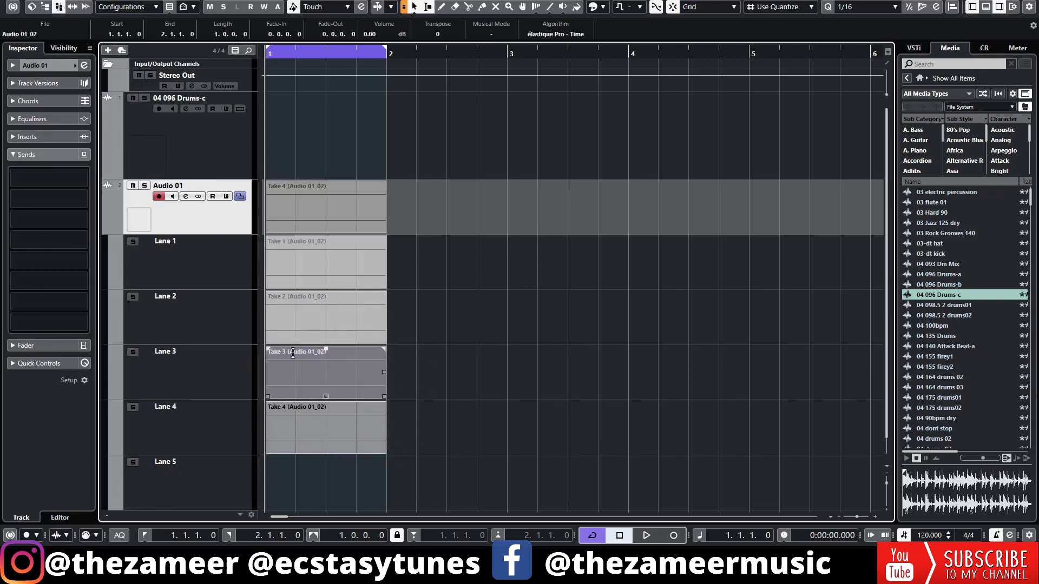
{"action": "left_click", "coordinate": [240, 195]}
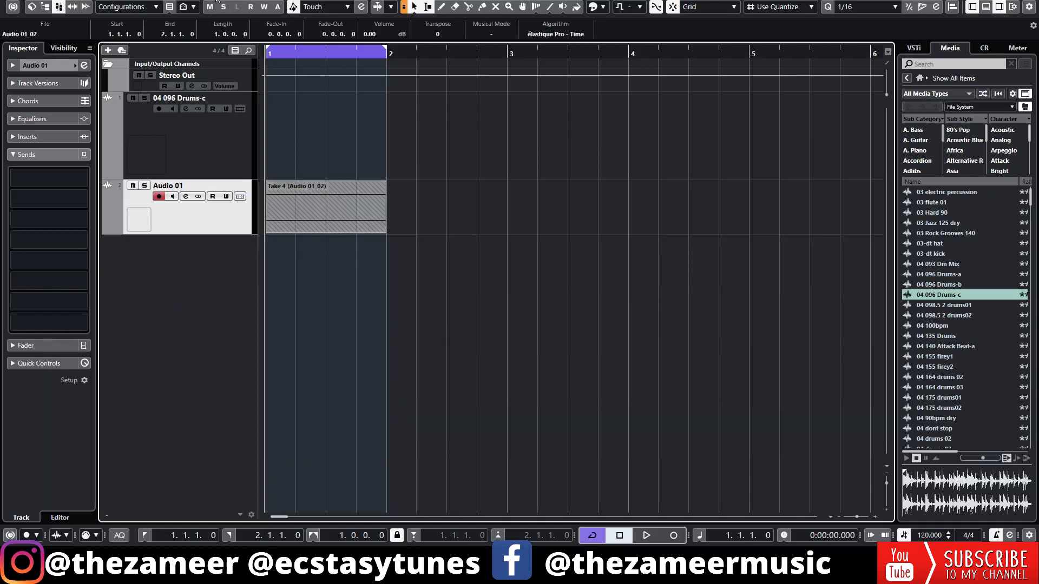
Remove the unused media from the project's Pool, sending the files to the trash.
{"action": "left_click", "coordinate": [163, 0]}
{"action": "left_click", "coordinate": [181, 4]}
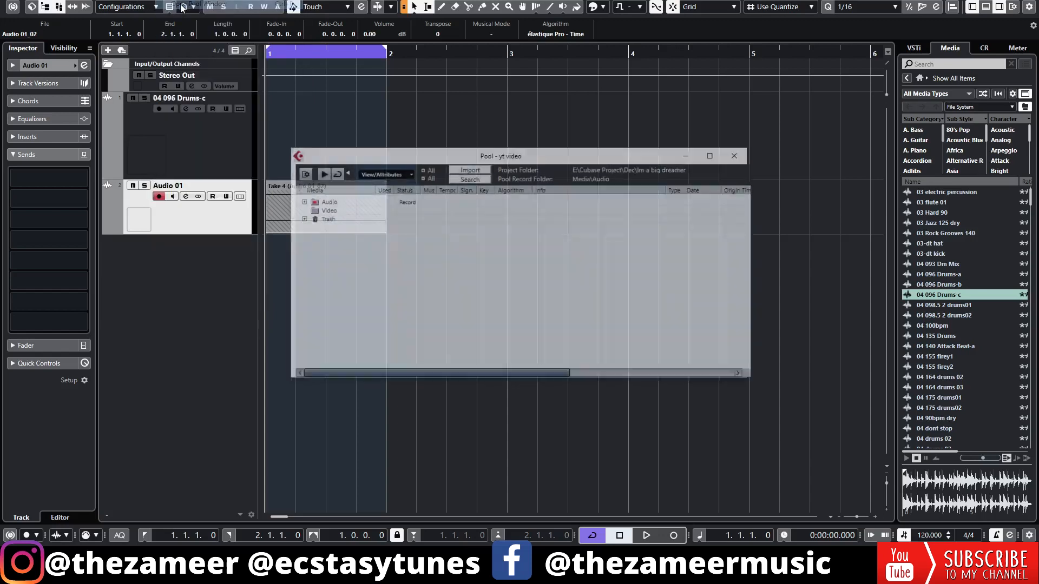
{"action": "right_click", "coordinate": [327, 202]}
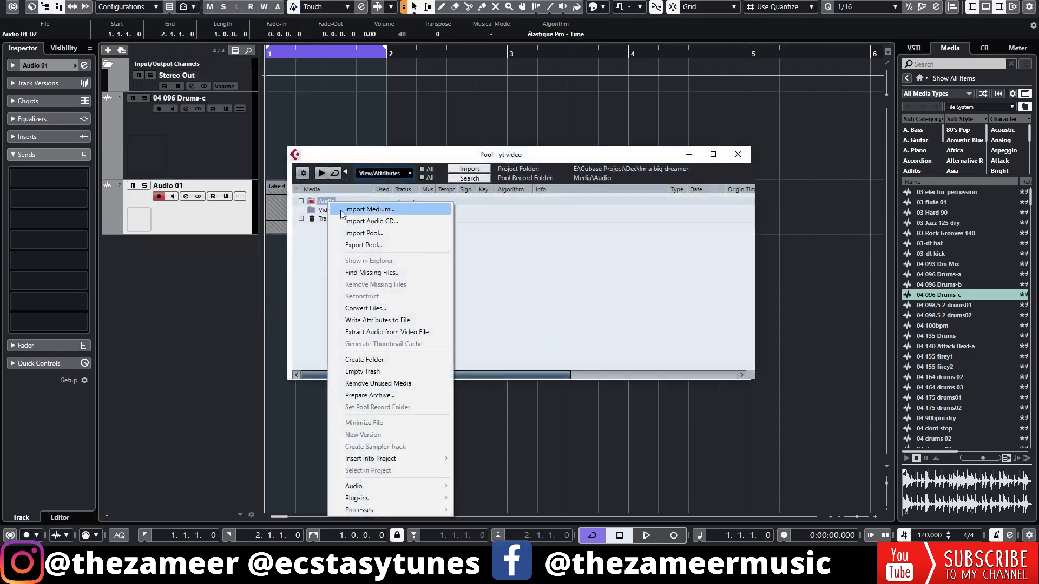
{"action": "left_click", "coordinate": [400, 388]}
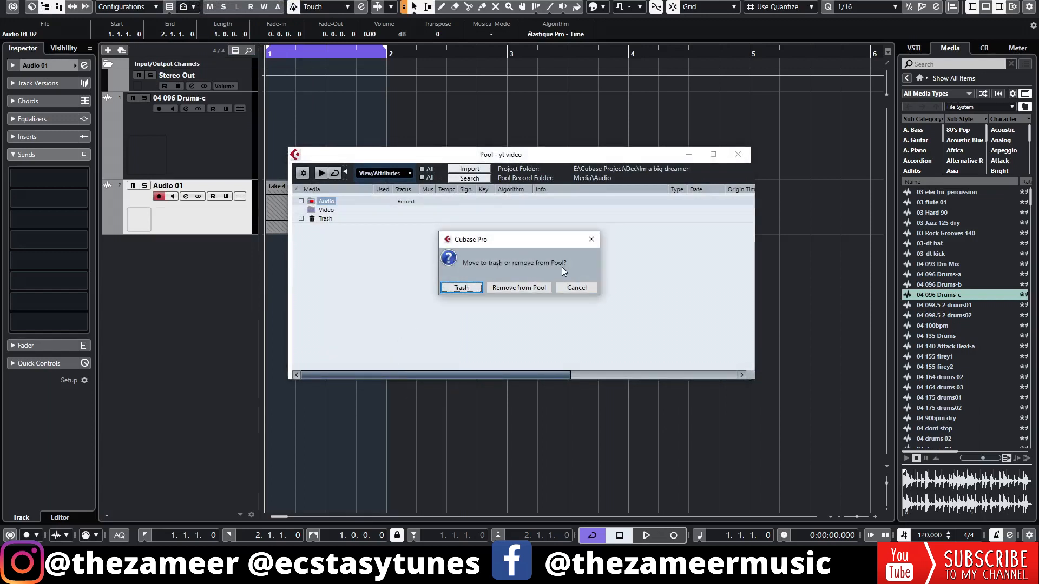
{"action": "left_click", "coordinate": [461, 289]}
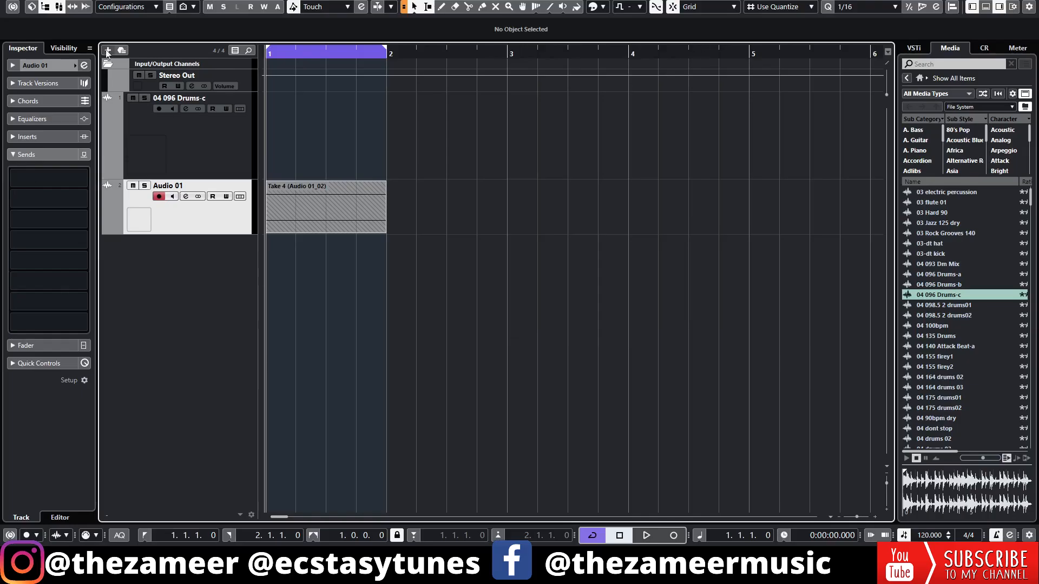
Add five mono audio tracks with Input 1 (Mono) as input and Stereo Out as output.
{"action": "left_click", "coordinate": [108, 50]}
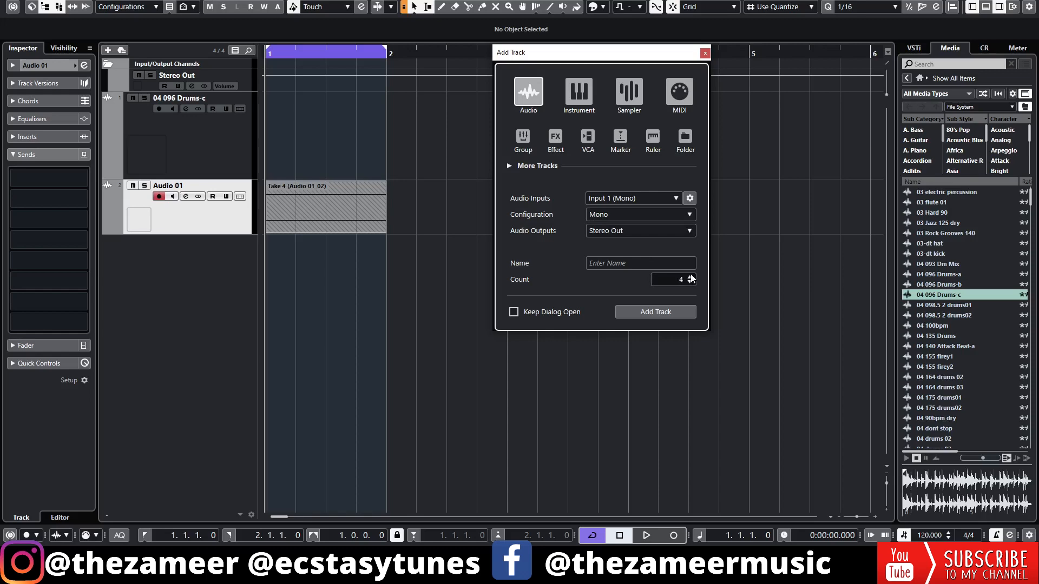
{"action": "left_click", "coordinate": [655, 312]}
{"action": "scroll", "coordinate": [291, 270], "scroll_direction": "up", "scroll_amount": 1}
{"action": "left_click", "coordinate": [245, 285]}
Open the MixConsole, expand the insert racks and select the channels Audio 01 through Audio 06.
{"action": "key", "text": "F3"}
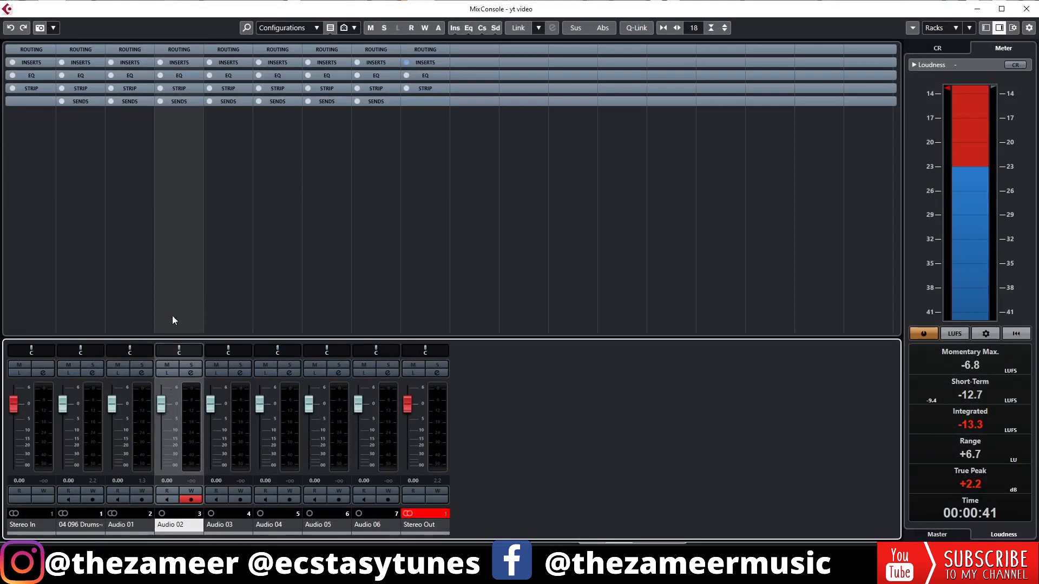
{"action": "left_click", "coordinate": [219, 62]}
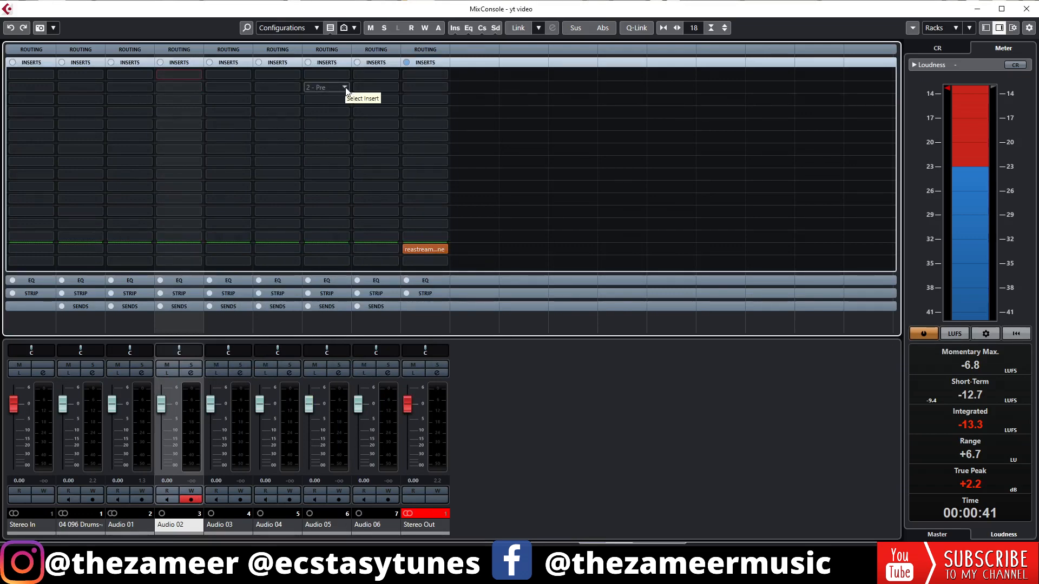
{"action": "left_click", "coordinate": [139, 530]}
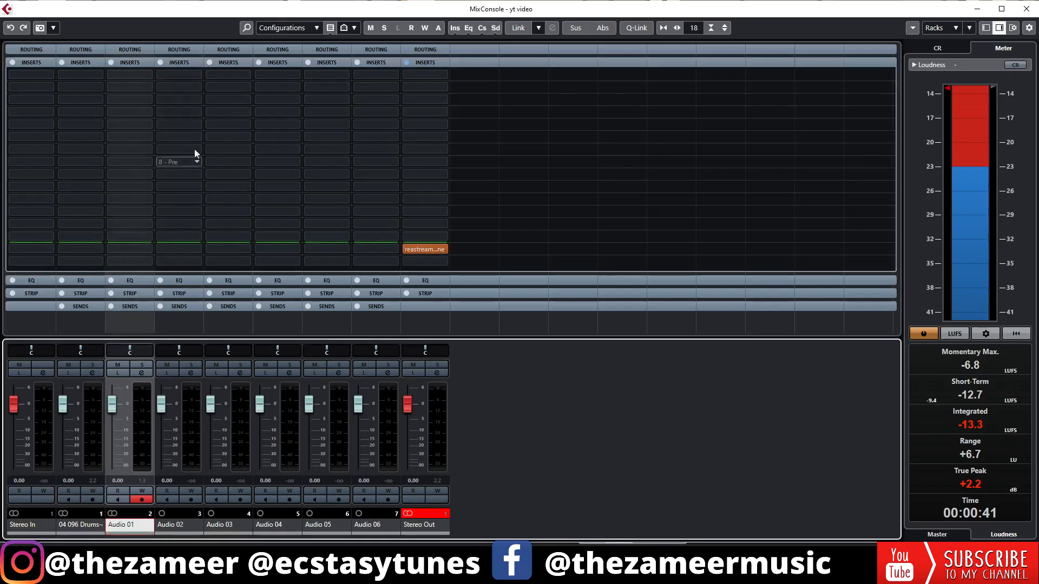
{"action": "left_click", "coordinate": [385, 527], "text": "shift"}
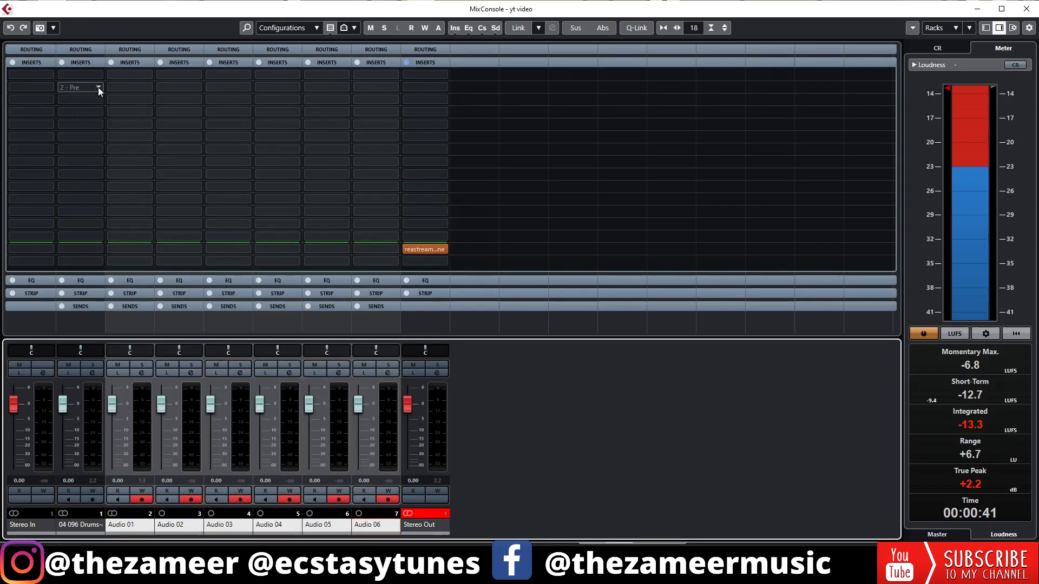
Insert the ModMachine delay in the first insert slot of all selected channels at once with temporary Q-Link.
{"action": "key", "text": "alt+shift"}
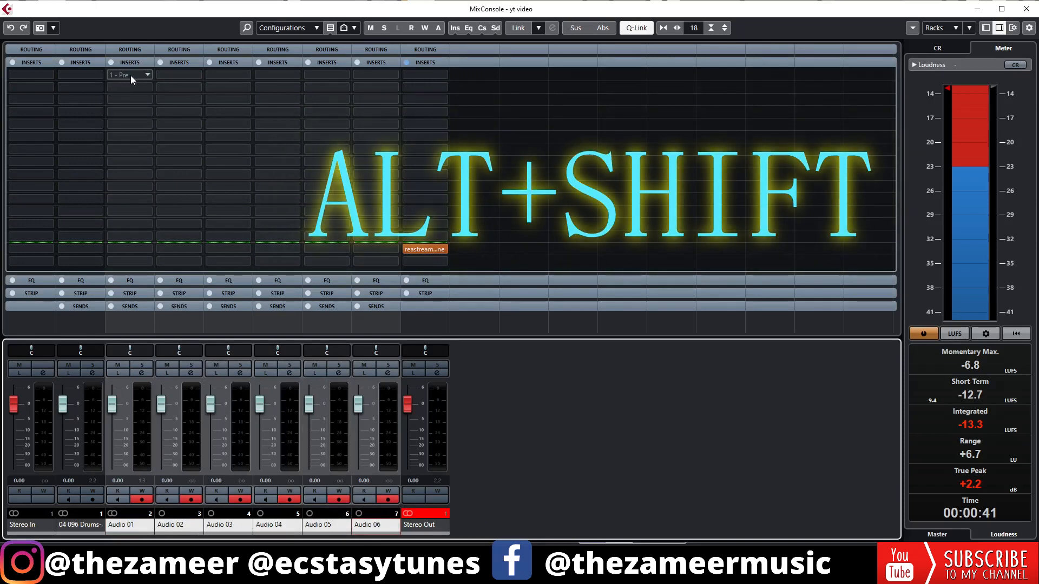
{"action": "left_click", "coordinate": [145, 75]}
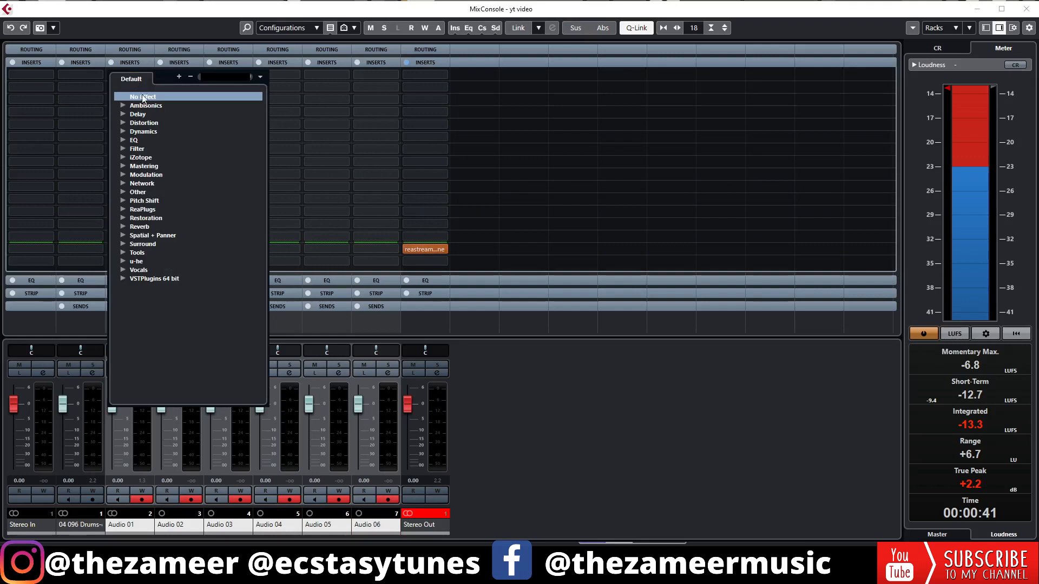
{"action": "left_click", "coordinate": [131, 115]}
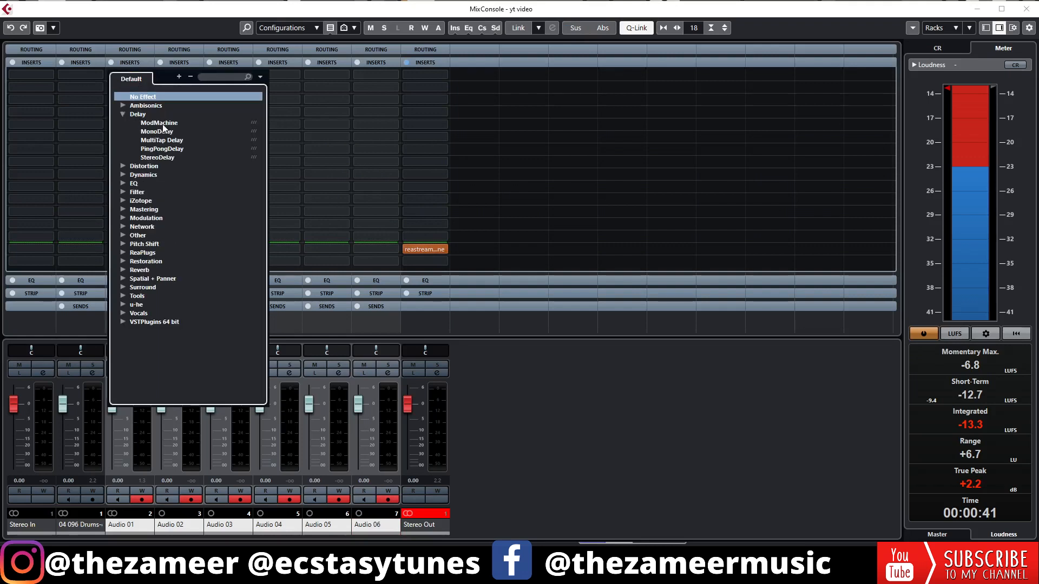
{"action": "left_click", "coordinate": [160, 123]}
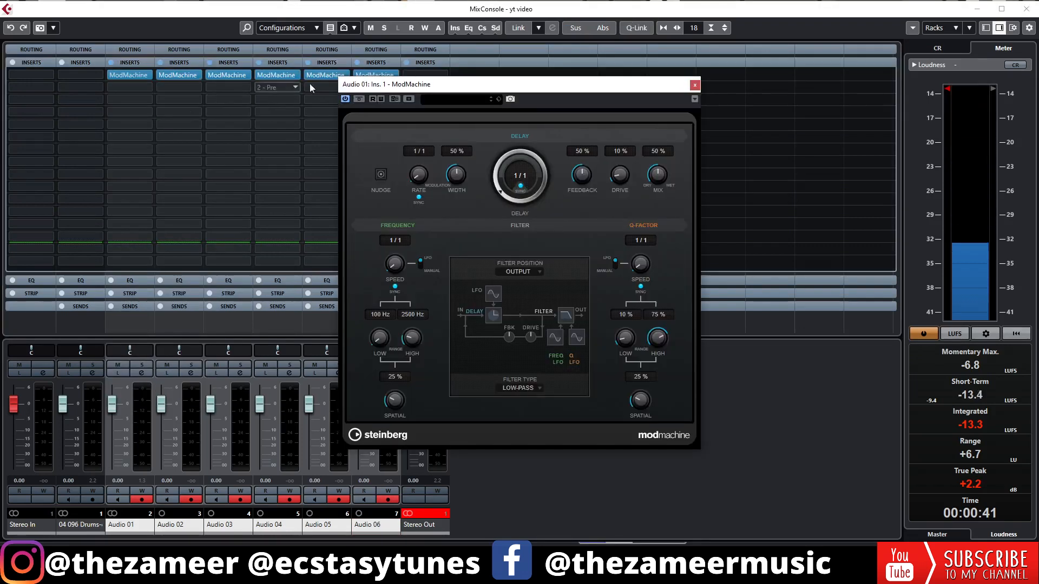
{"action": "left_click_drag", "start_coordinate": [370, 85], "coordinate": [502, 84]}
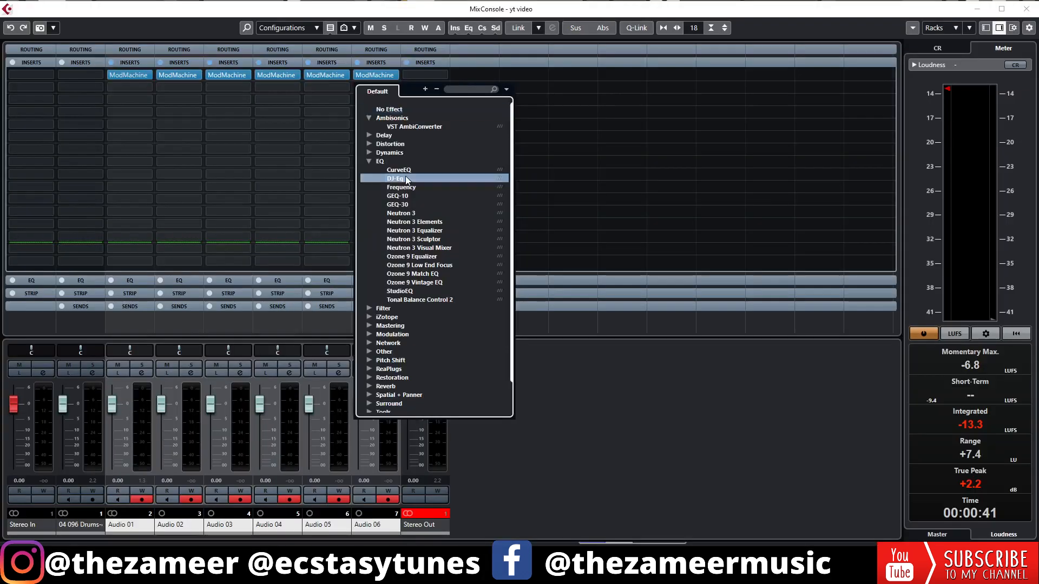
Load DJ-Eq into the second and third insert slots of Audio 06 and MultiTap Delay into the fourth.
{"action": "left_click", "coordinate": [406, 179]}
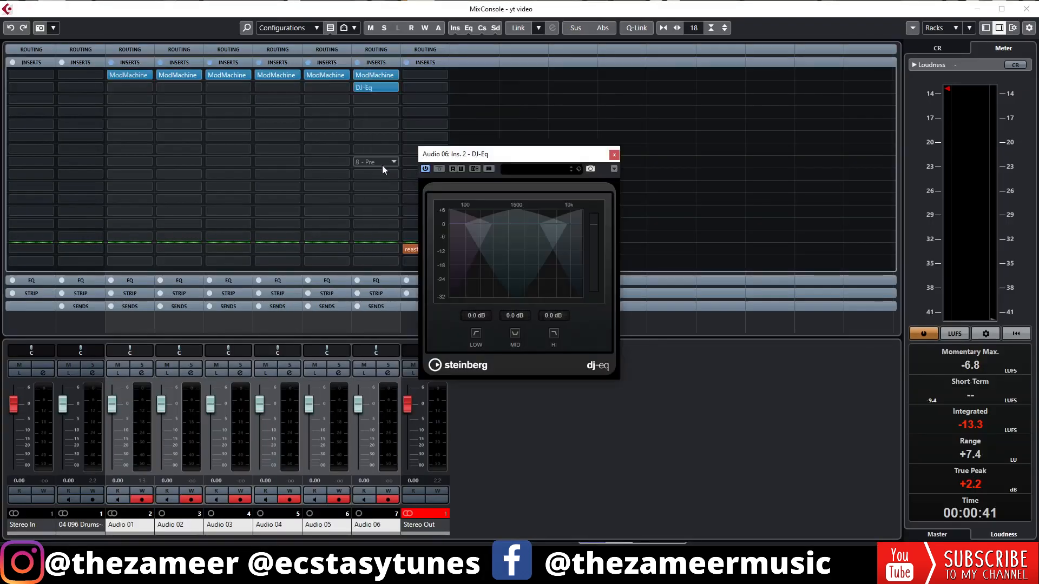
{"action": "left_click", "coordinate": [616, 157]}
{"action": "left_click", "coordinate": [392, 100]}
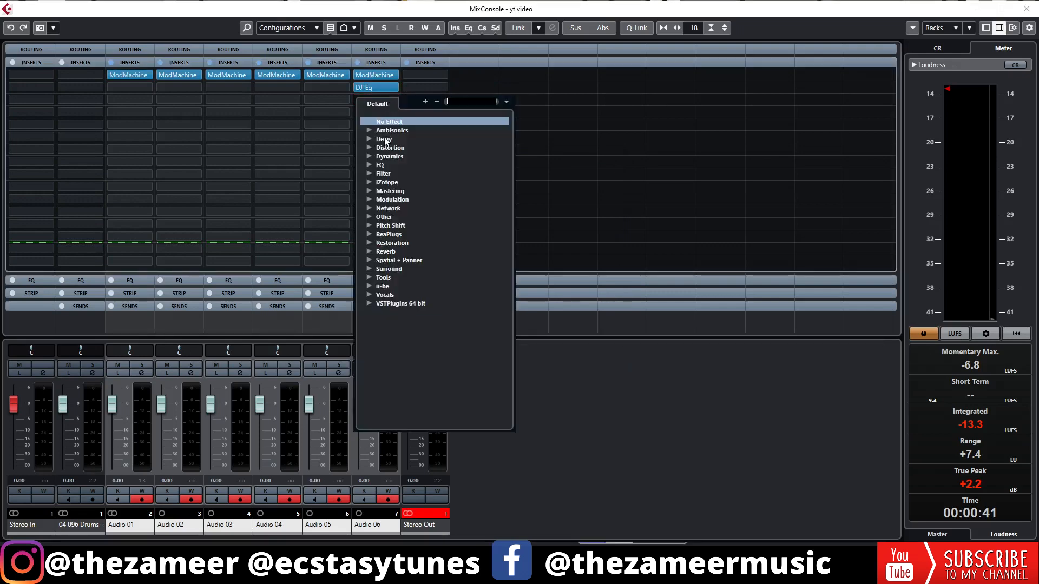
{"action": "left_click", "coordinate": [368, 165]}
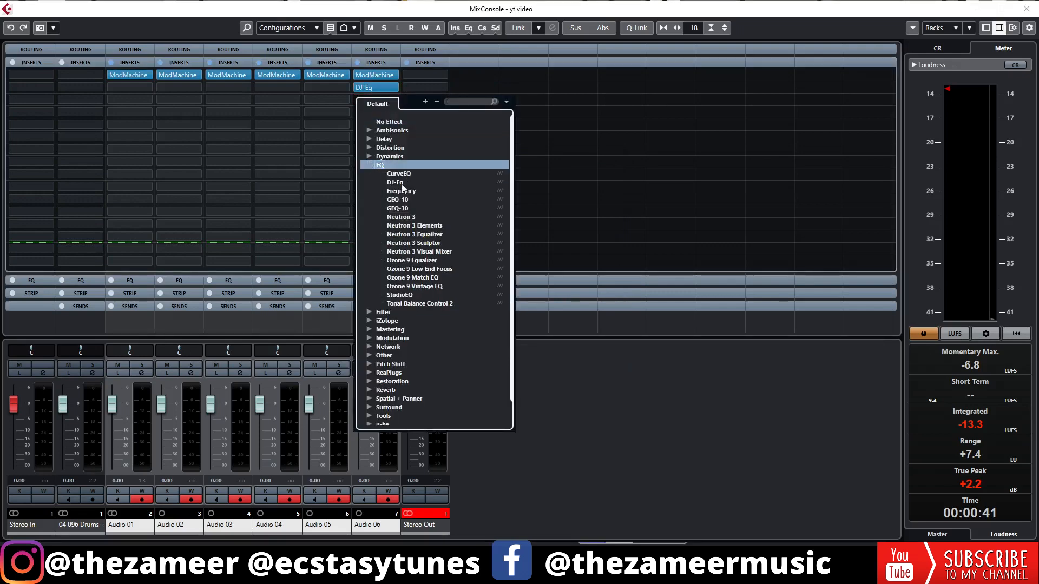
{"action": "left_click", "coordinate": [407, 181]}
{"action": "left_click", "coordinate": [379, 112]}
{"action": "left_click", "coordinate": [367, 152]}
{"action": "left_click", "coordinate": [406, 179]}
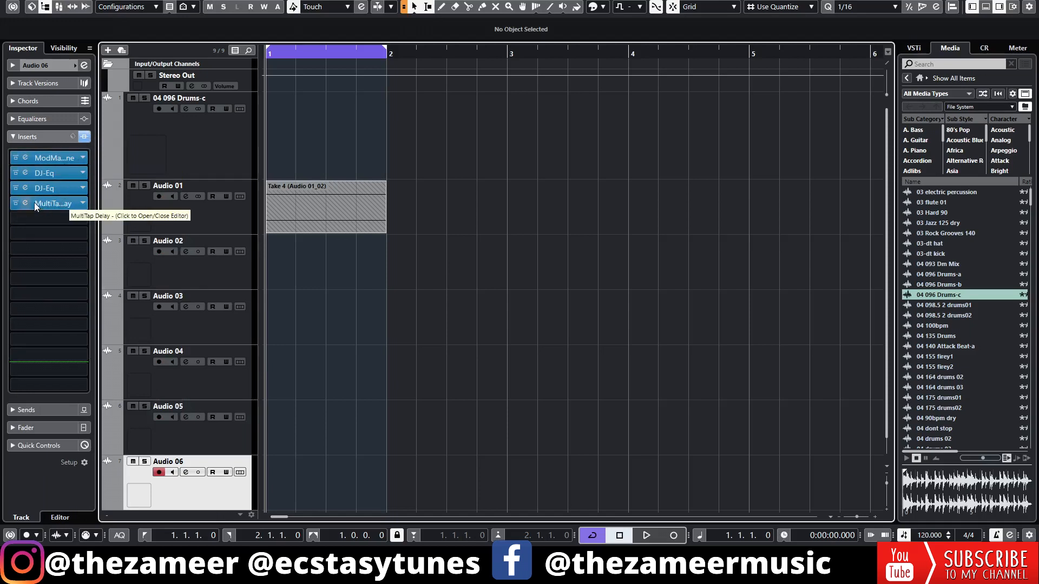
Remove the MultiTap Delay and both DJ-Eq inserts from the Audio 06 track, discarding the MultiTap Delay changes.
{"action": "left_click_drag", "start_coordinate": [31, 204], "coordinate": [300, 248]}
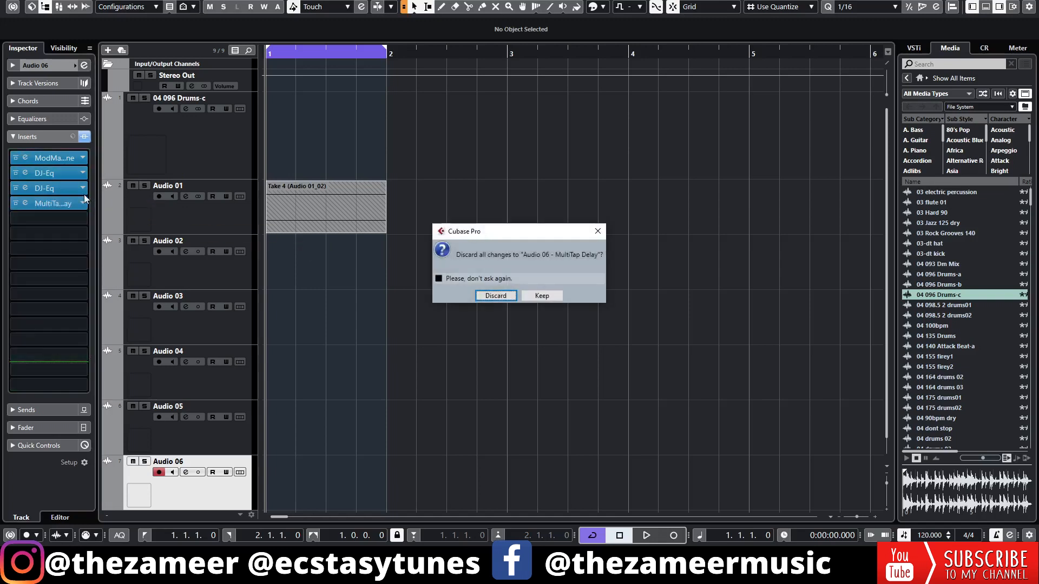
{"action": "left_click", "coordinate": [486, 295]}
{"action": "left_click_drag", "start_coordinate": [57, 187], "coordinate": [403, 309]}
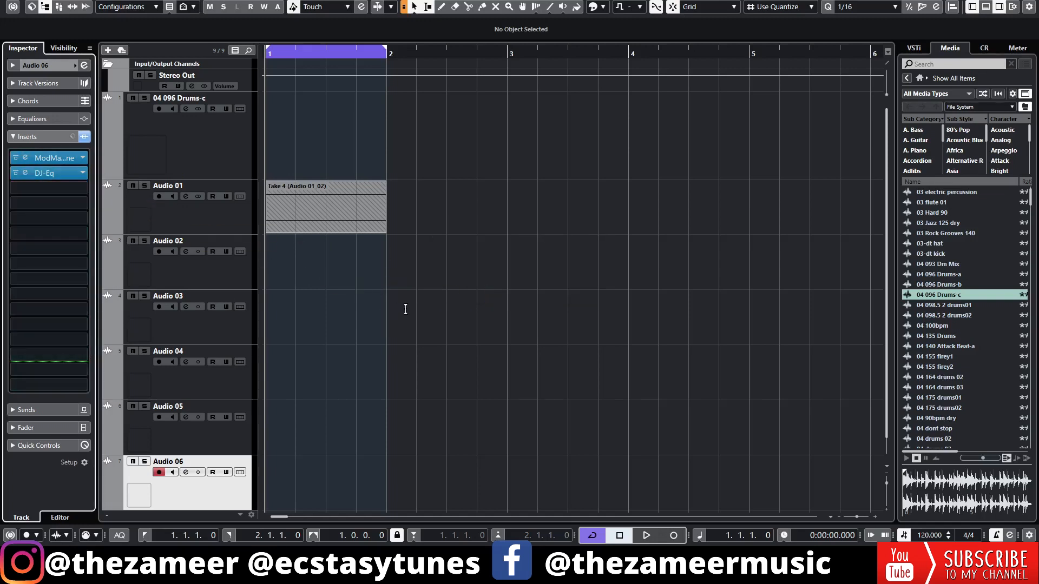
{"action": "left_click_drag", "start_coordinate": [59, 176], "coordinate": [382, 307]}
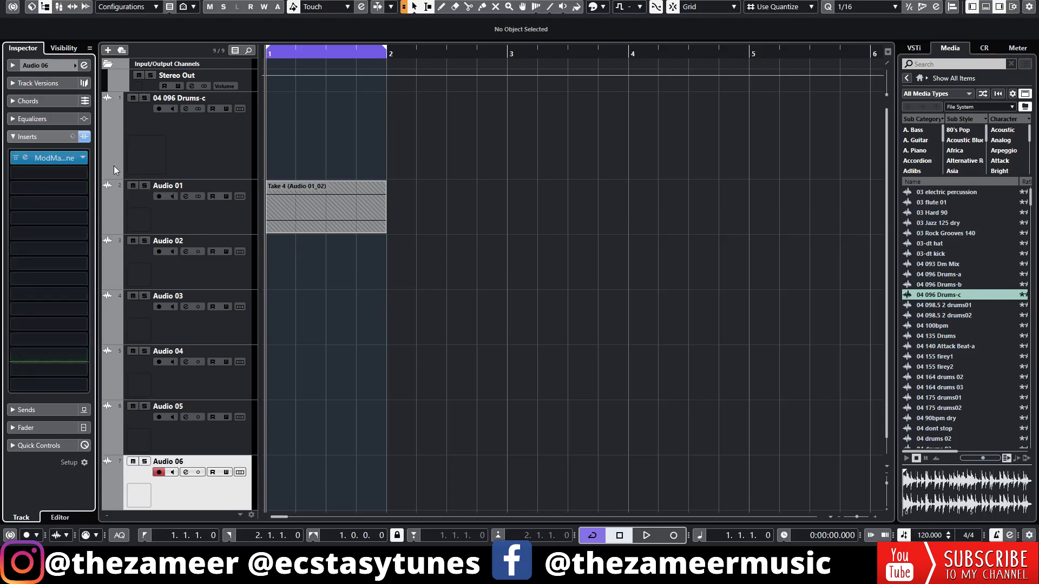
Load ModMachine into the second insert slot of Audio 06 and MonoDelay into the third, closing both plug-in windows.
{"action": "left_click", "coordinate": [42, 173]}
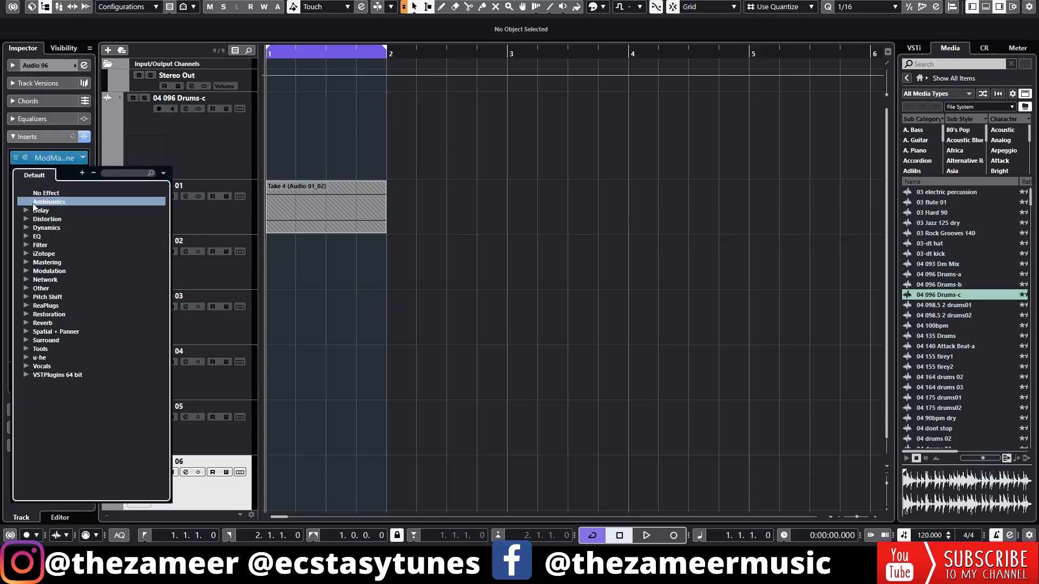
{"action": "left_click", "coordinate": [27, 211]}
{"action": "left_click", "coordinate": [62, 219]}
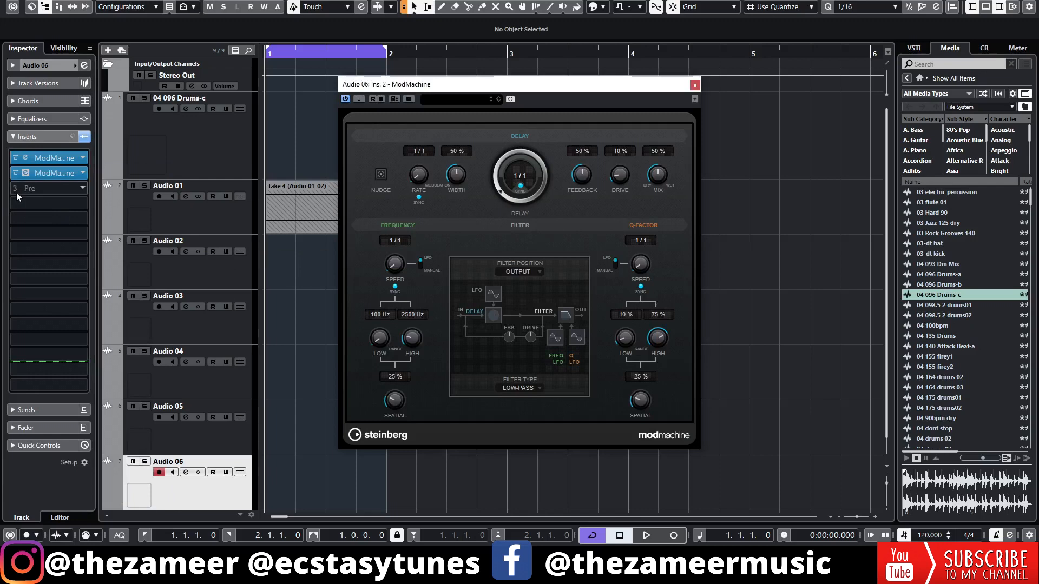
{"action": "left_click", "coordinate": [46, 188]}
{"action": "left_click", "coordinate": [41, 226]}
{"action": "left_click", "coordinate": [63, 245]}
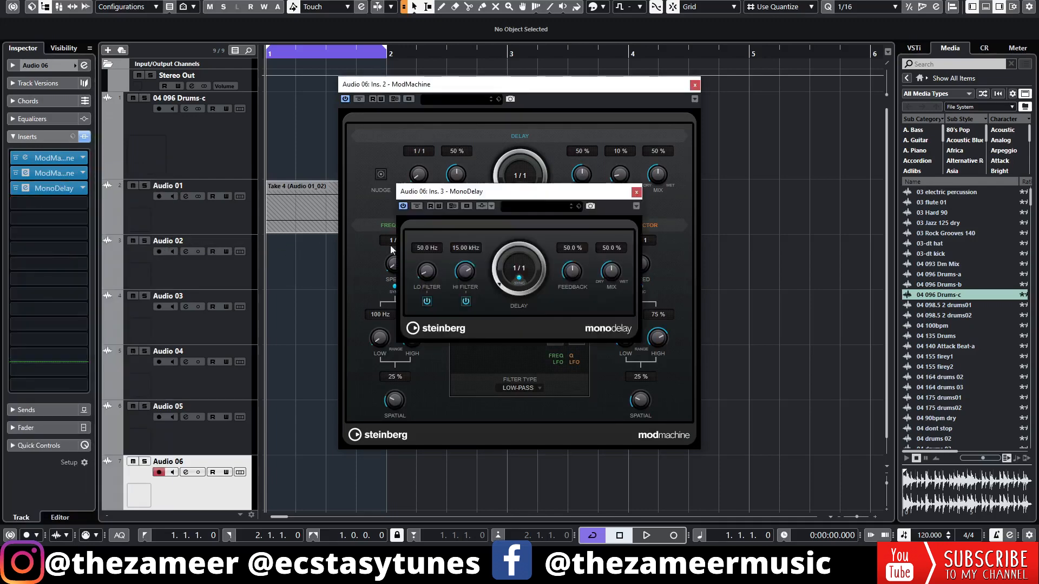
{"action": "left_click", "coordinate": [636, 192]}
{"action": "left_click", "coordinate": [694, 85]}
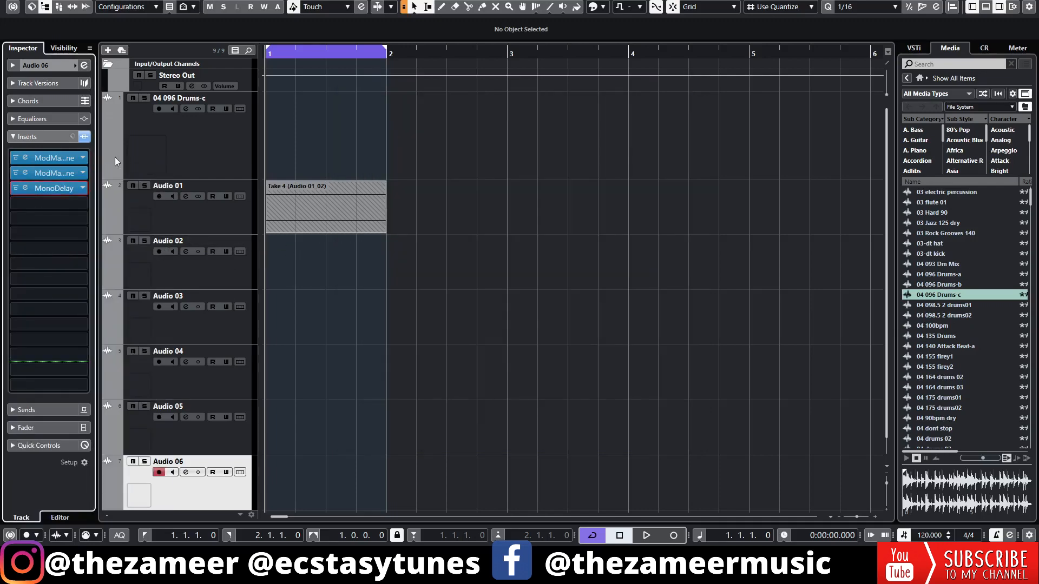
Reset the whole insert rack of the Audio 06 track to remove all its plug-ins at once.
{"action": "left_click", "coordinate": [85, 139], "text": "alt"}
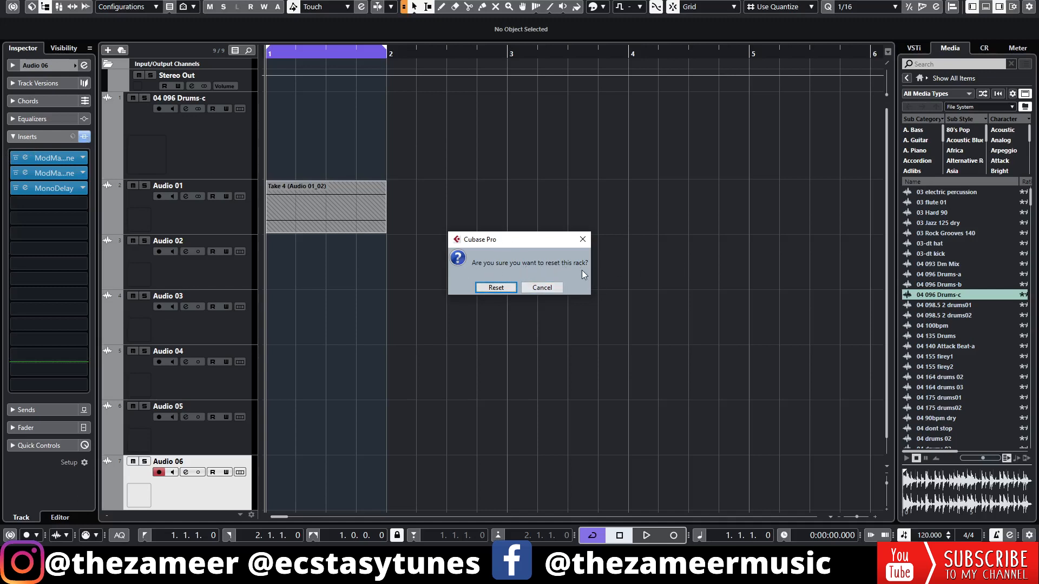
{"action": "left_click", "coordinate": [495, 288]}
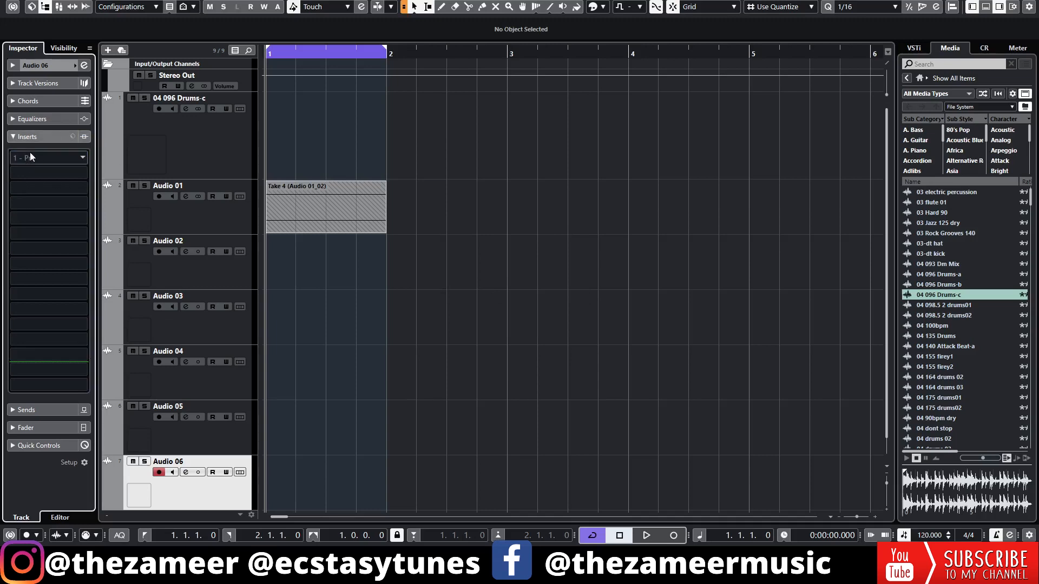
{"action": "left_click", "coordinate": [579, 229]}
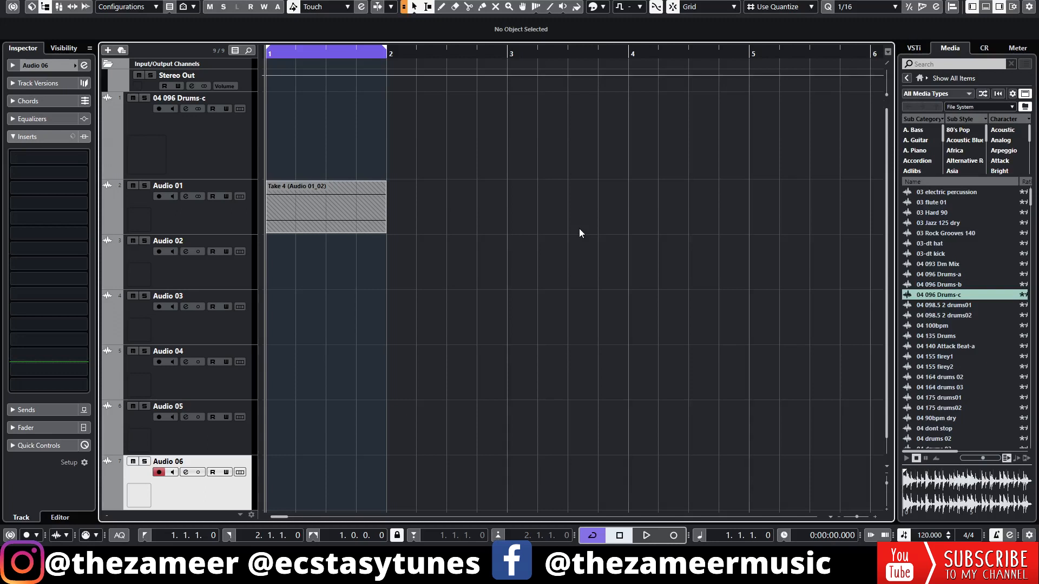